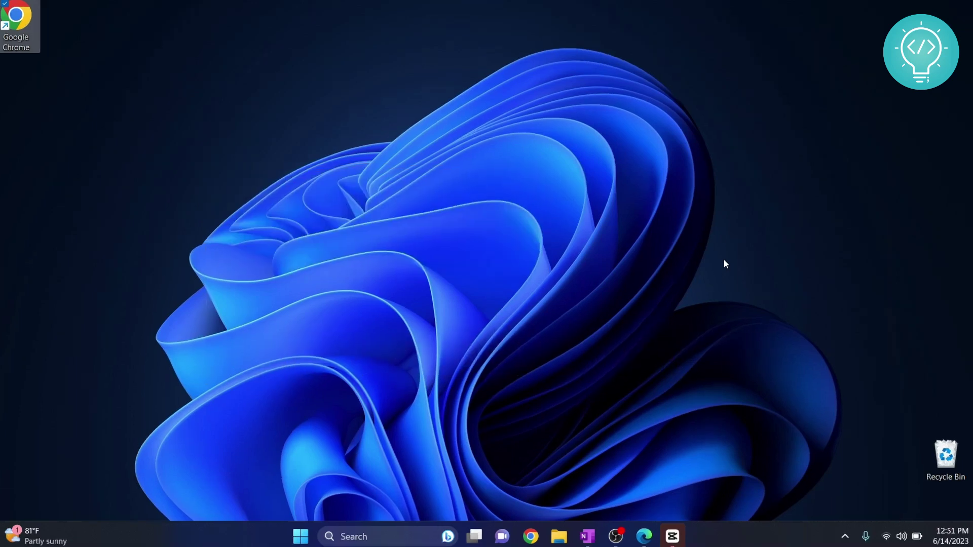
Search Windows for 'turn' to find 'Turn Windows features on or off'
key(super)
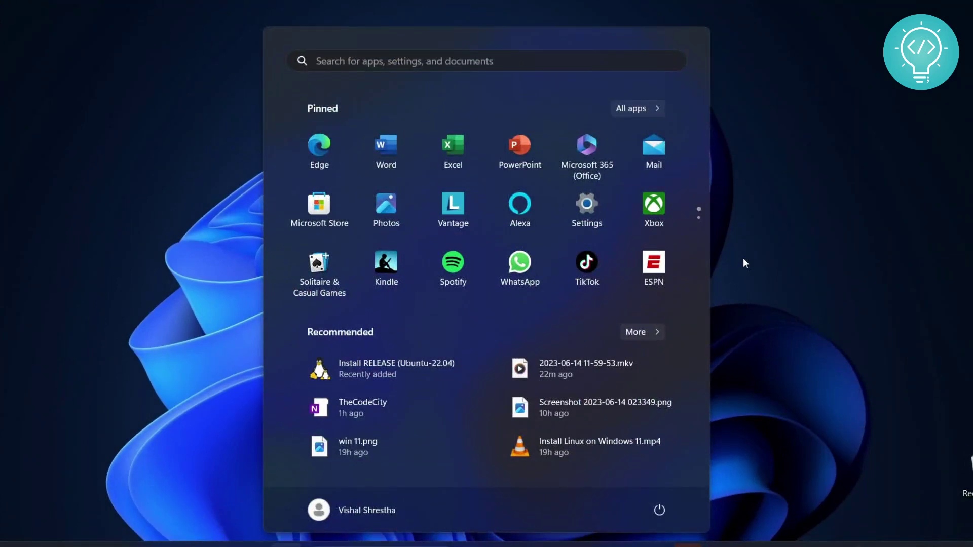
text(turn)
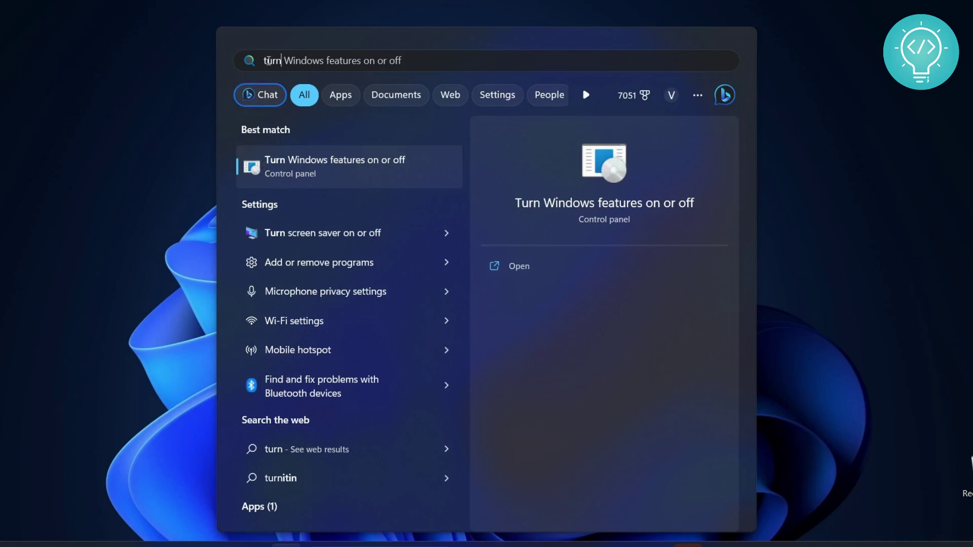
Tick Windows Subsystem for Linux in Windows Features and confirm with OK
click(325, 170)
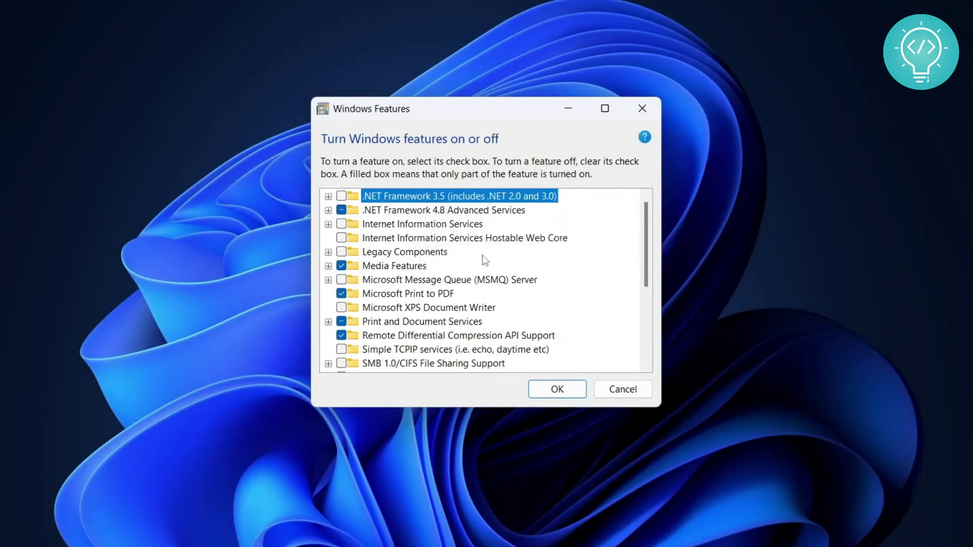
drag(646, 258, 647, 330)
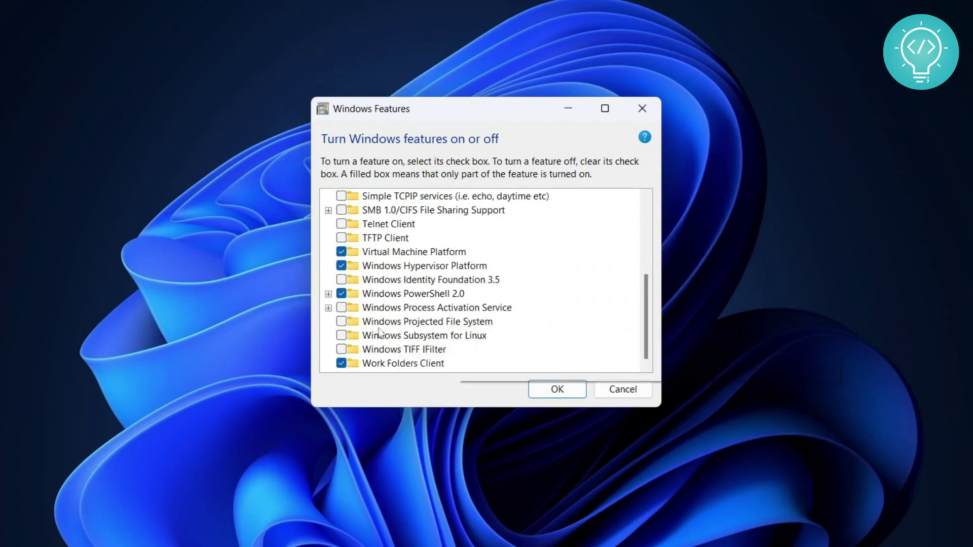
click(341, 336)
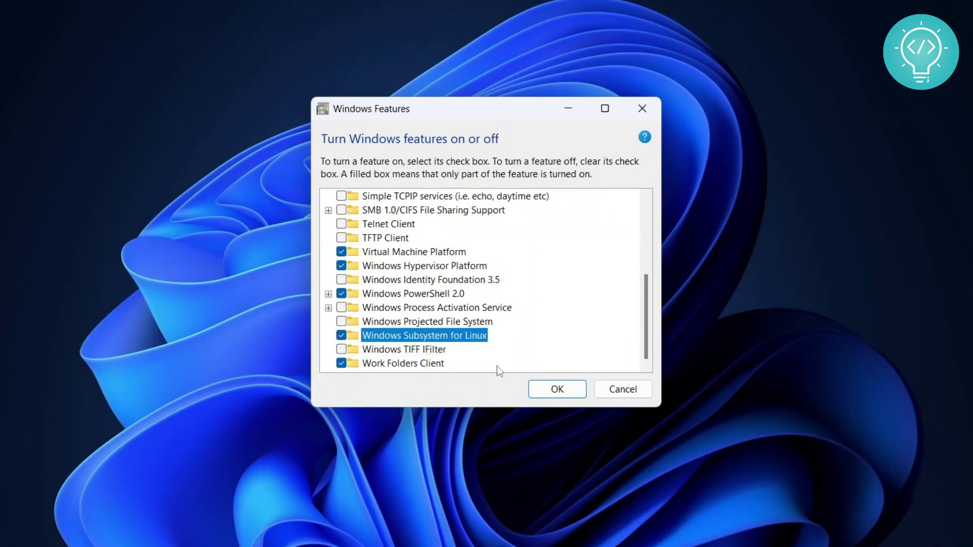
click(538, 393)
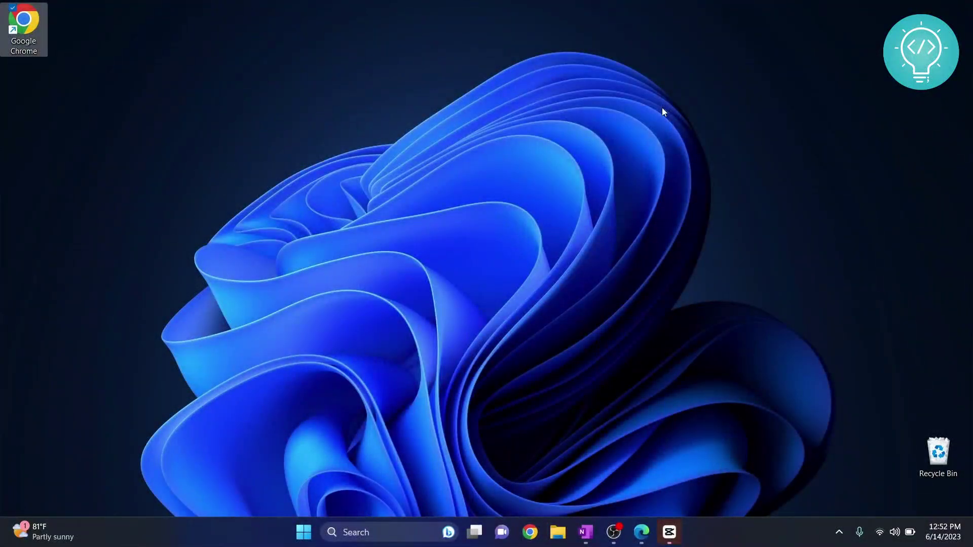
Launch the Microsoft Store from the Start menu search
key(super)
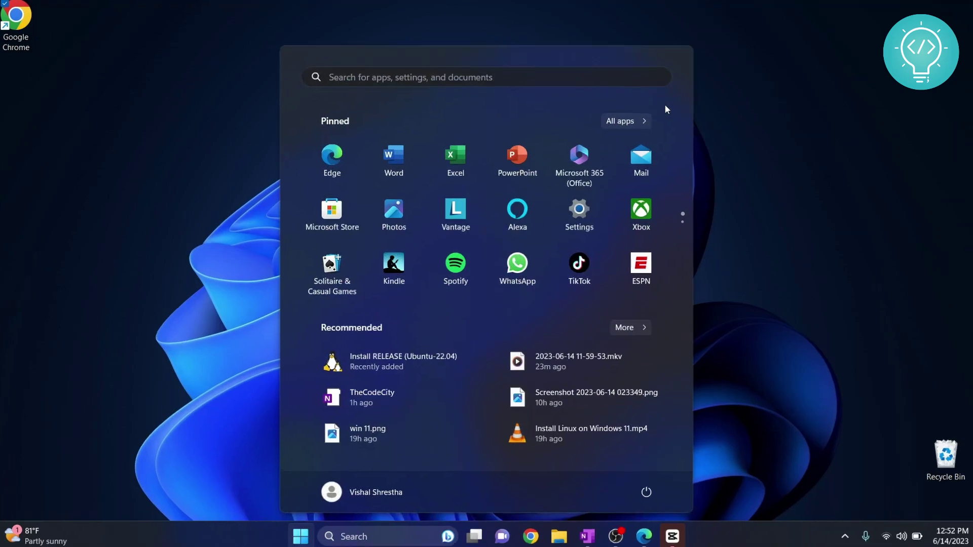
text(microsoft Store)
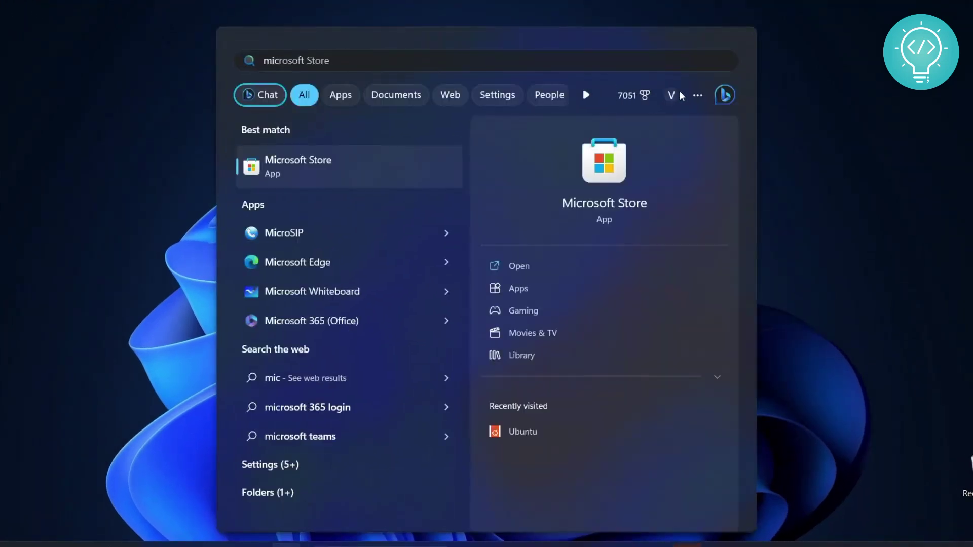
click(390, 166)
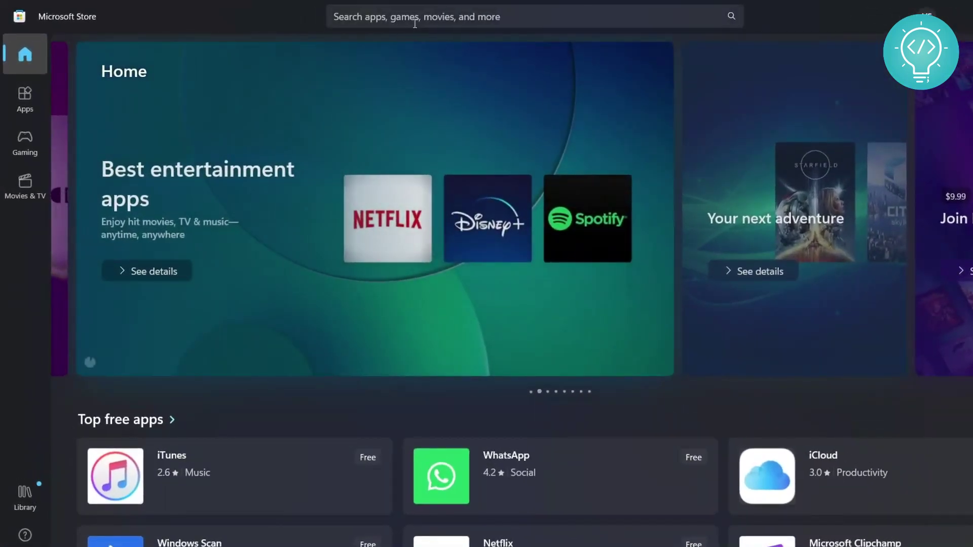
Install Ubuntu 22.04.2 LTS from the Store's 'ubuntu' search and launch it
click(398, 21)
text(ubuntu)
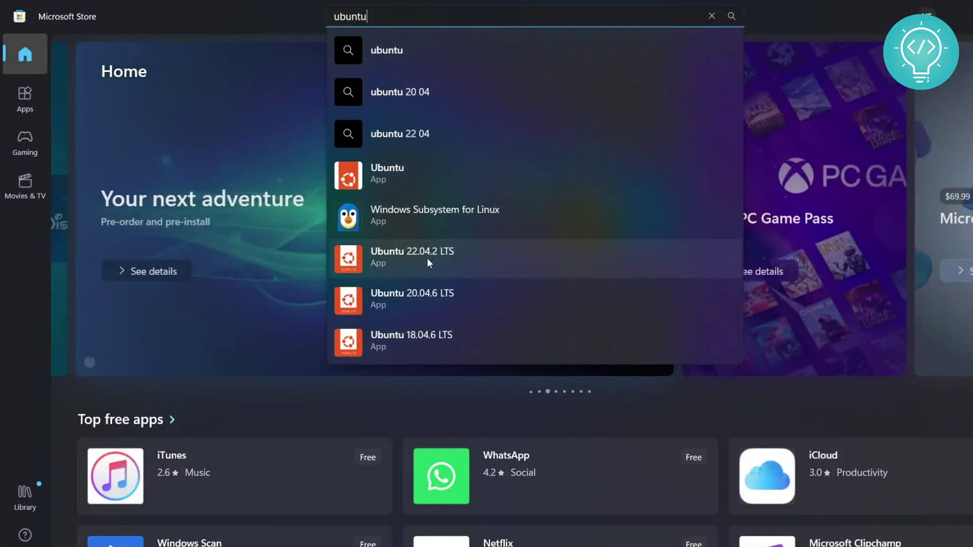
click(427, 257)
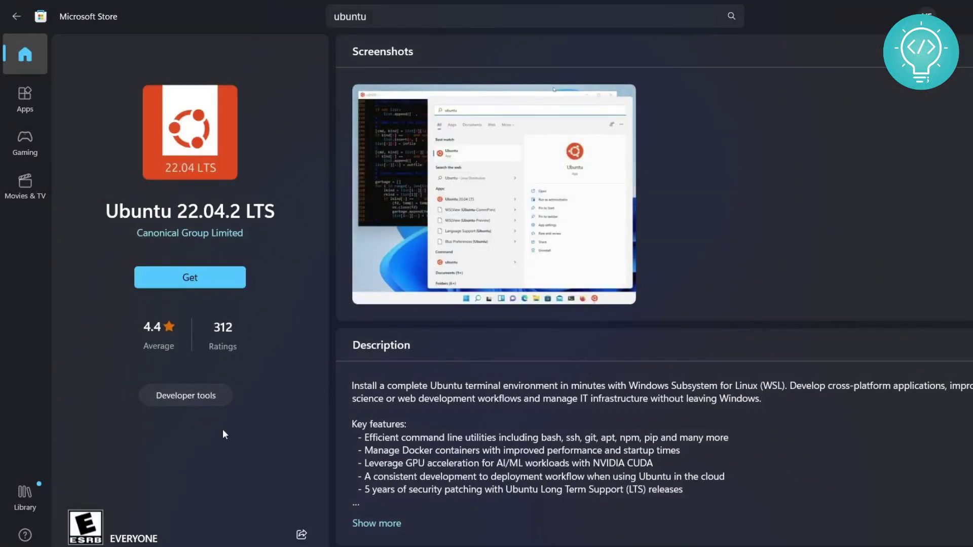
click(199, 277)
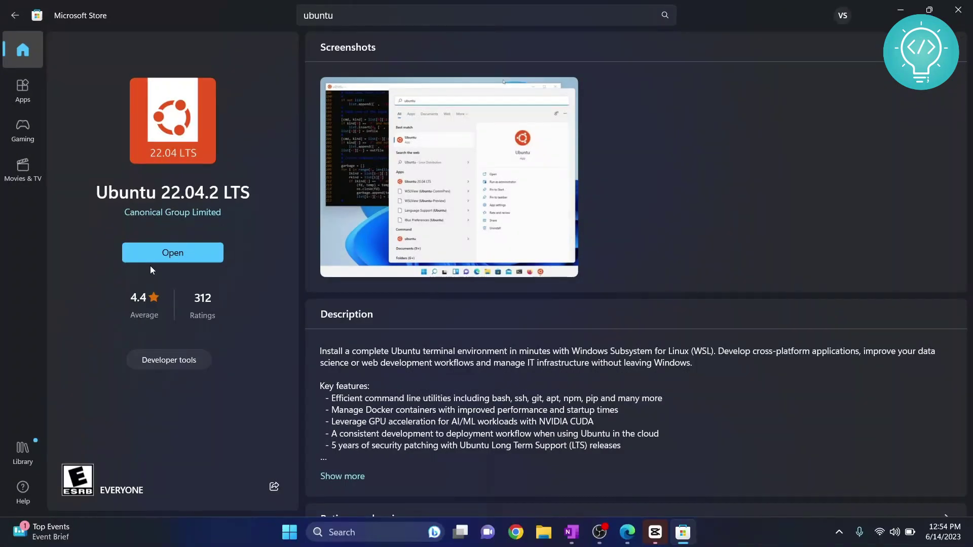
click(168, 253)
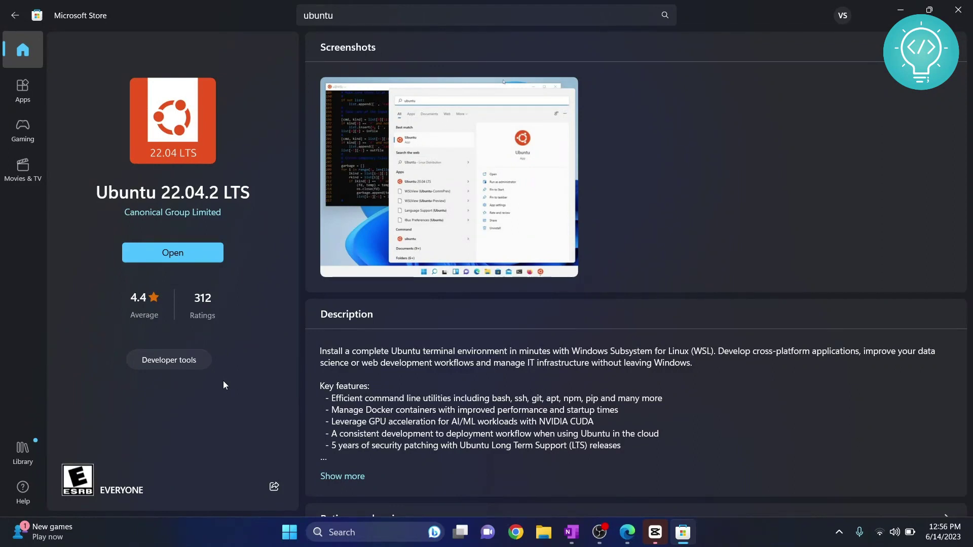
Open Command Prompt from the Start menu search
key(super)
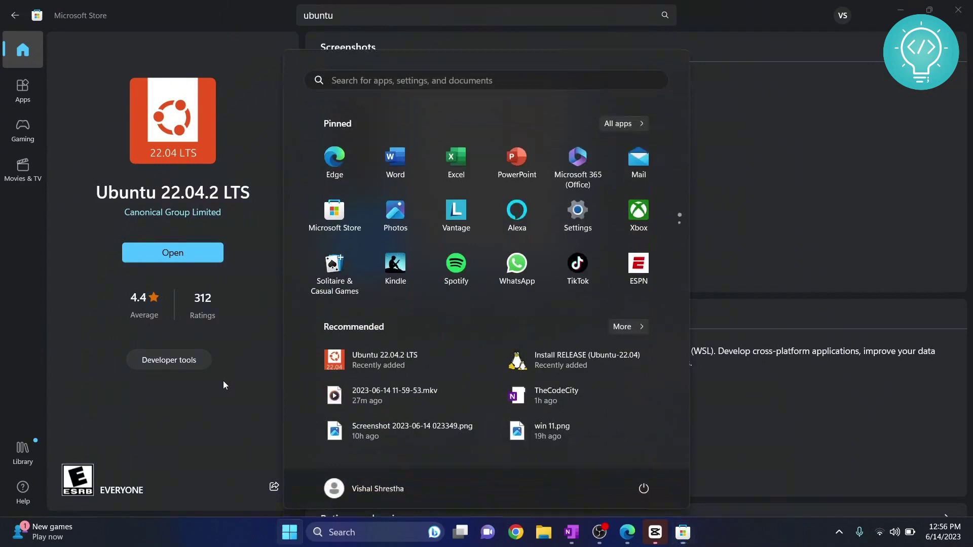
text(com)
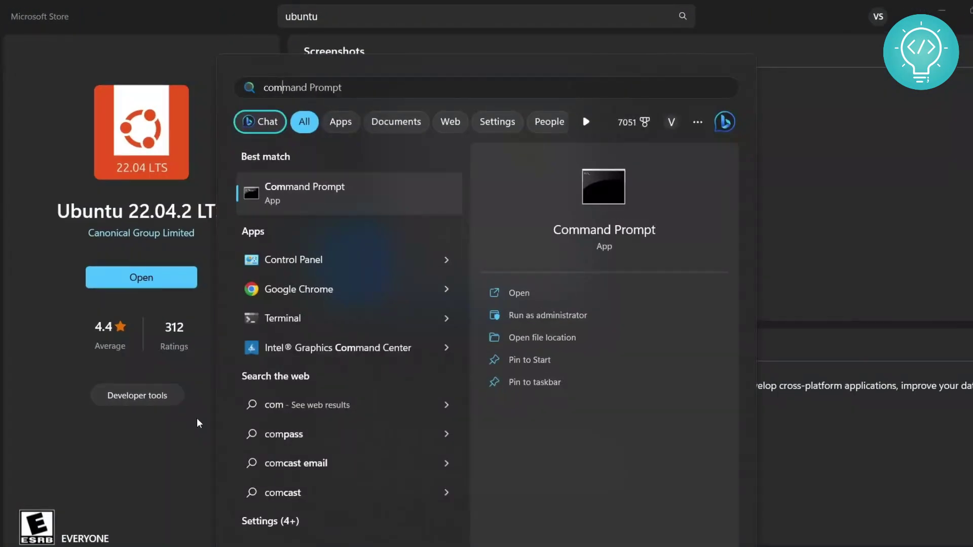
key(Return)
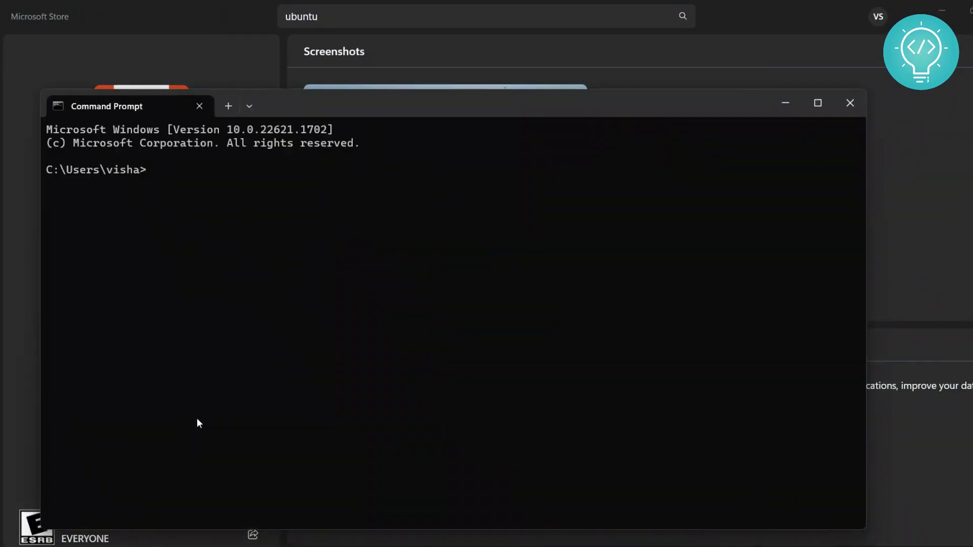
Run 'wsl --shutdown' and 'wslconfig /unregister Ubuntu-22.04', then begin 'wsl --install --distribution Ubuntu'
text(wsl --shutd)
text(own)
key(Return)
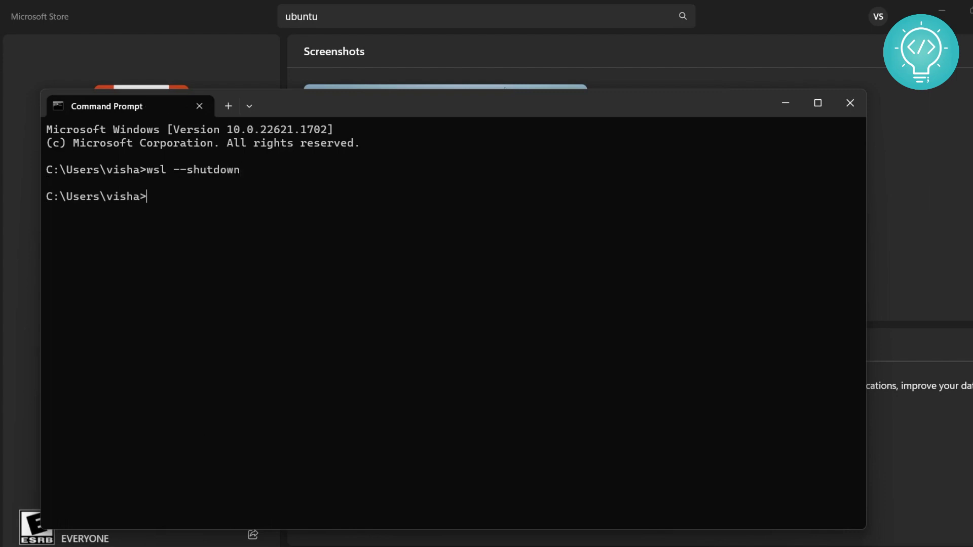
text(whs)
key(BackSpace)
key(BackSpace)
text(slconfig )
text(--)
key(BackSpace)
key(BackSpace)
key(BackSpace)
text(/unre)
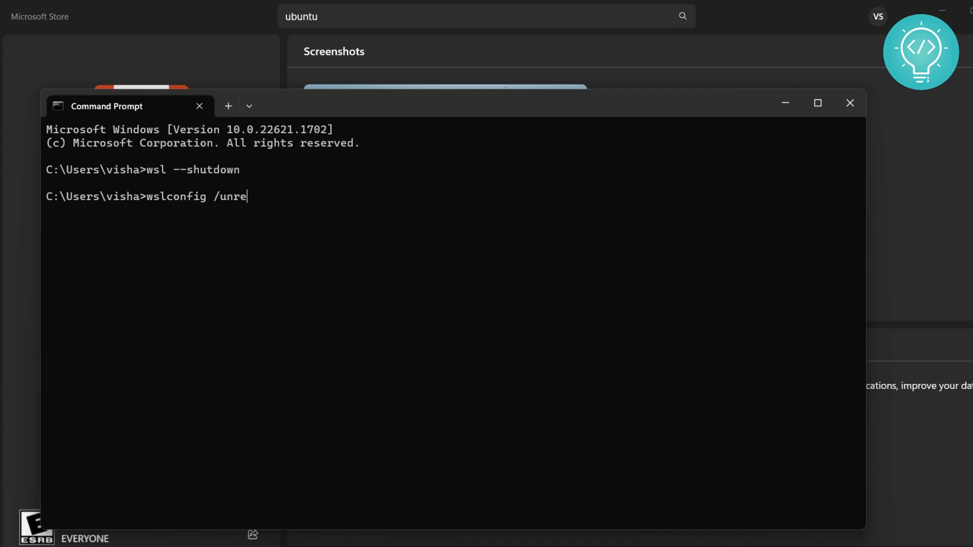
text(gister )
text(Ubuntu-)
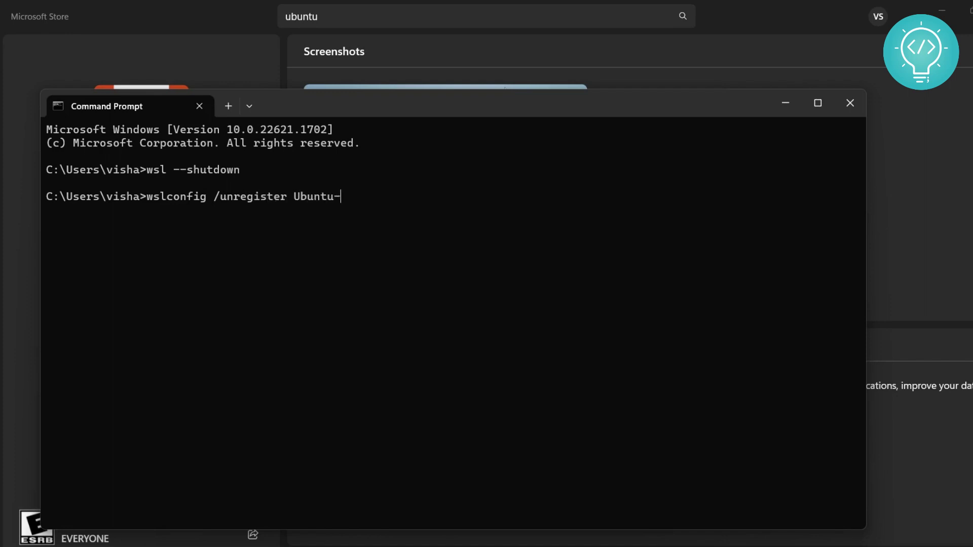
text(22.)
text(04)
key(Return)
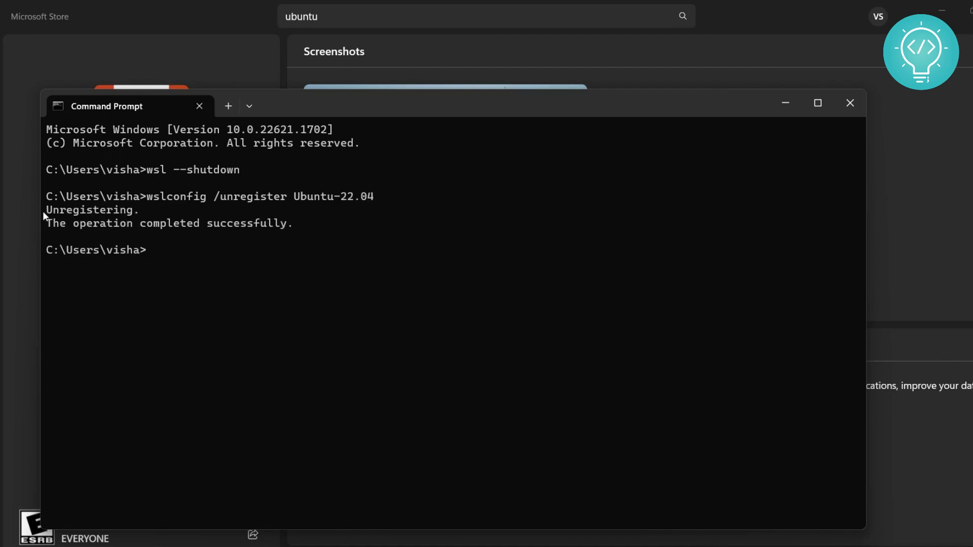
text(wsl)
text( --inst)
text(all --dis)
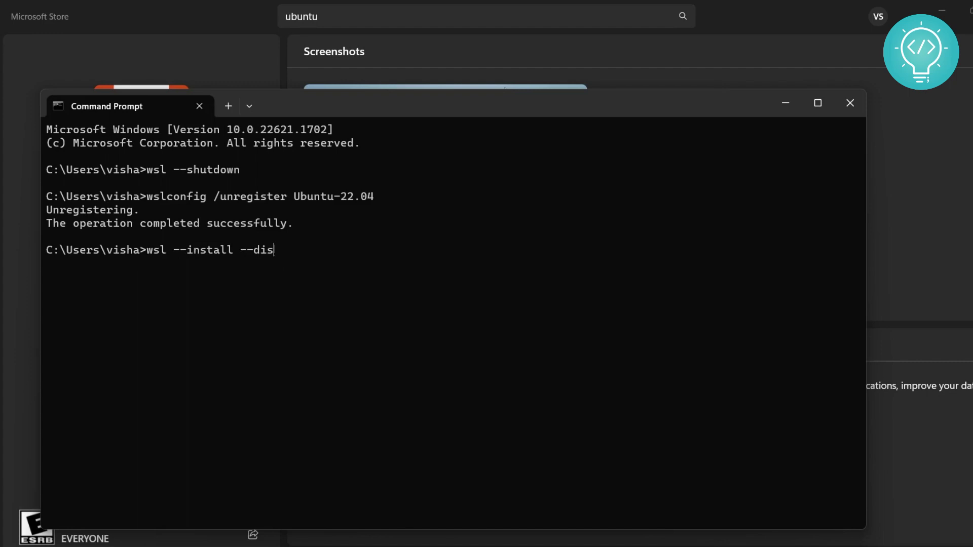
text(tribution )
text(Ubuntu)
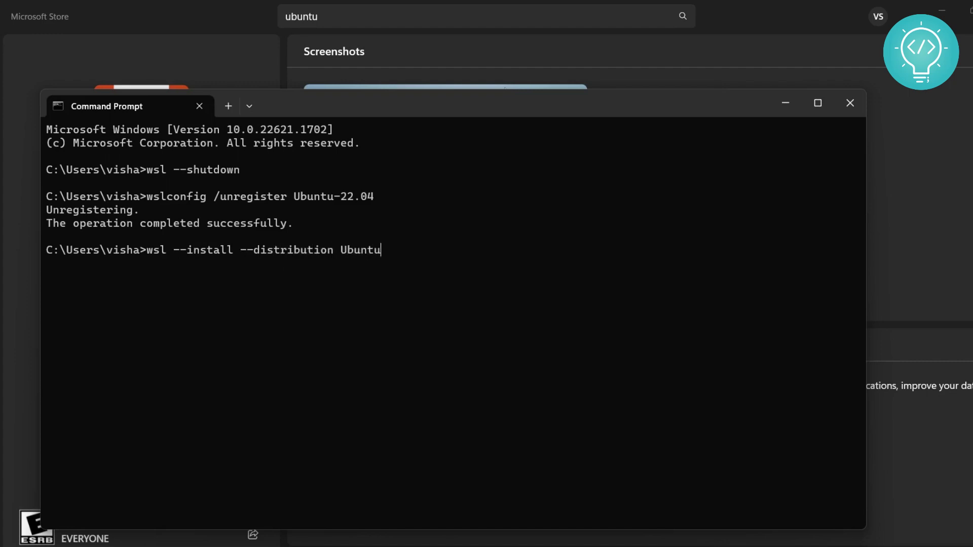
text(22)
key(BackSpace)
key(BackSpace)
Run the Ubuntu-22.04 install command and enter 'tomcat' as the UNIX username
text(-22.04)
key(Return)
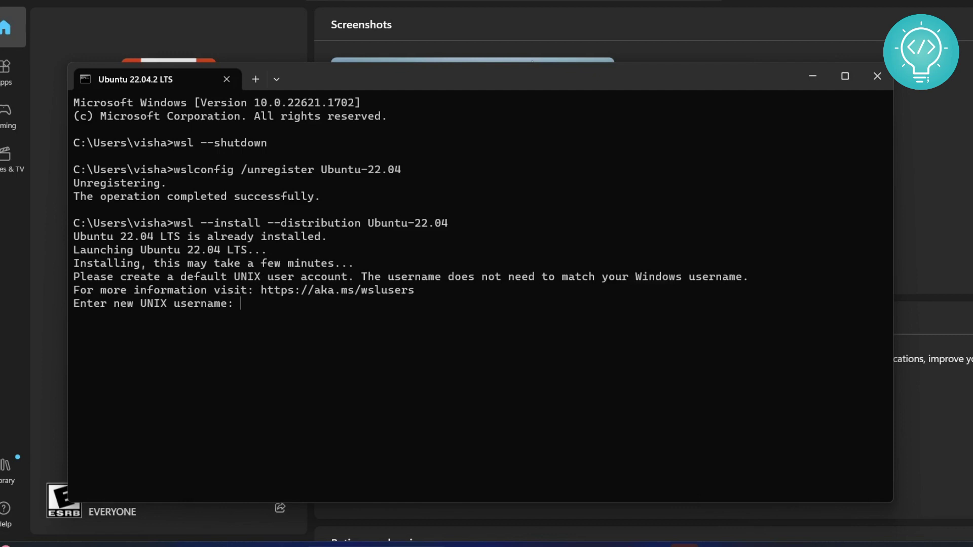
text(t)
text(omcat)
key(Return)
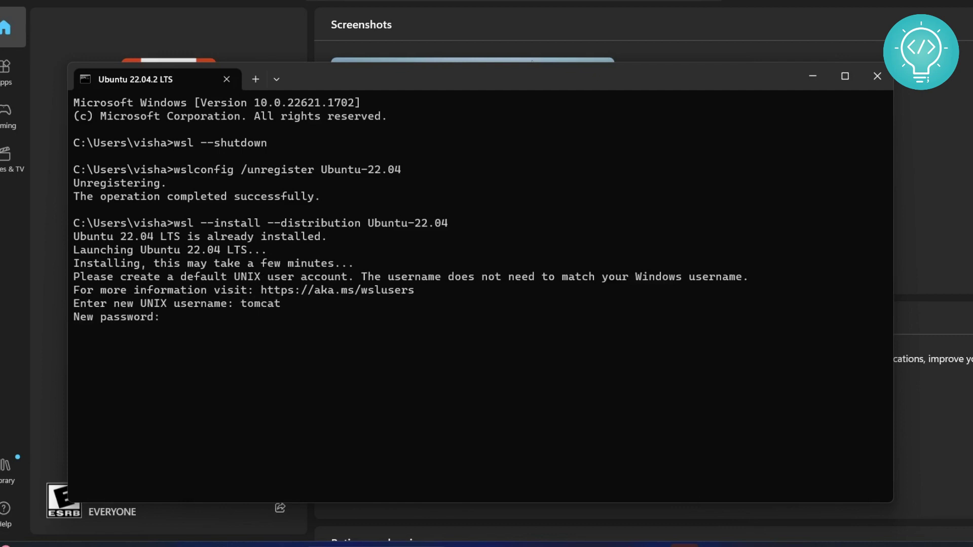
Enter and confirm the password, then highlight the 'Installation successful!' message
key(Return)
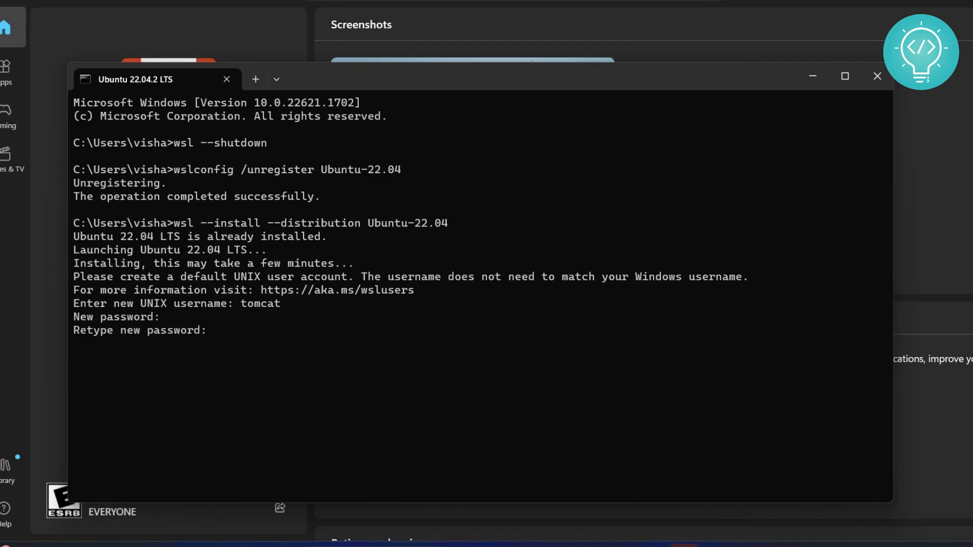
key(Return)
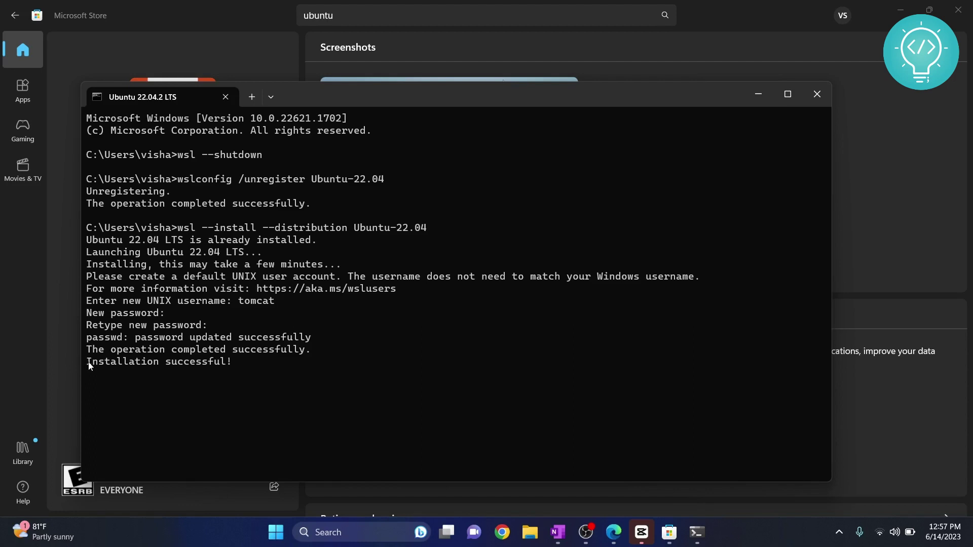
drag(86, 361, 229, 364)
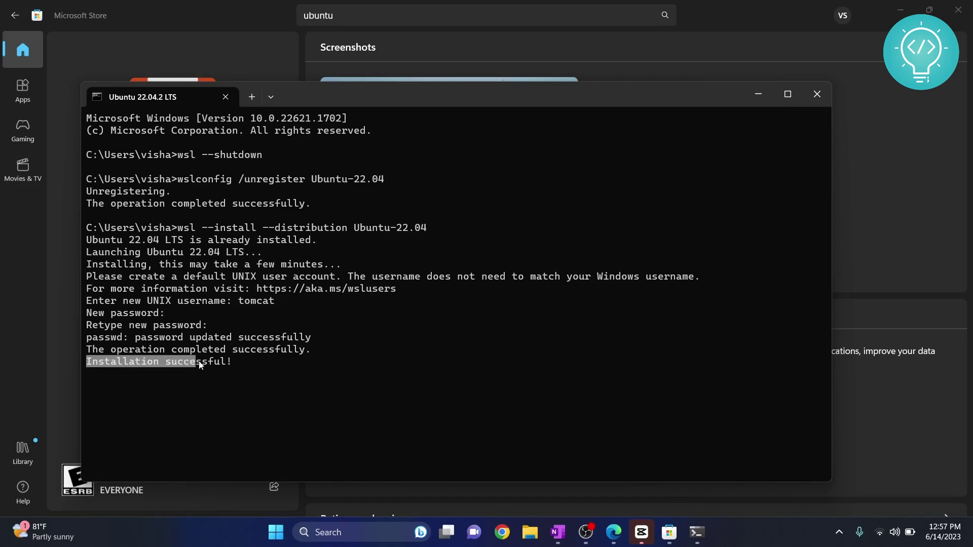
click(230, 364)
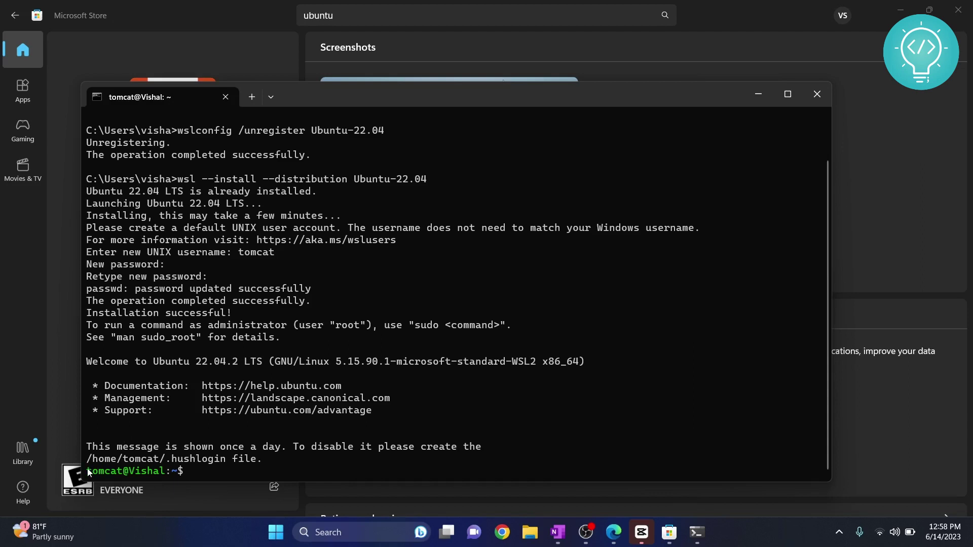
Review the Ubuntu 22.04.2 welcome lines and check running processes with top
drag(88, 471, 204, 473)
click(205, 473)
drag(89, 365, 240, 364)
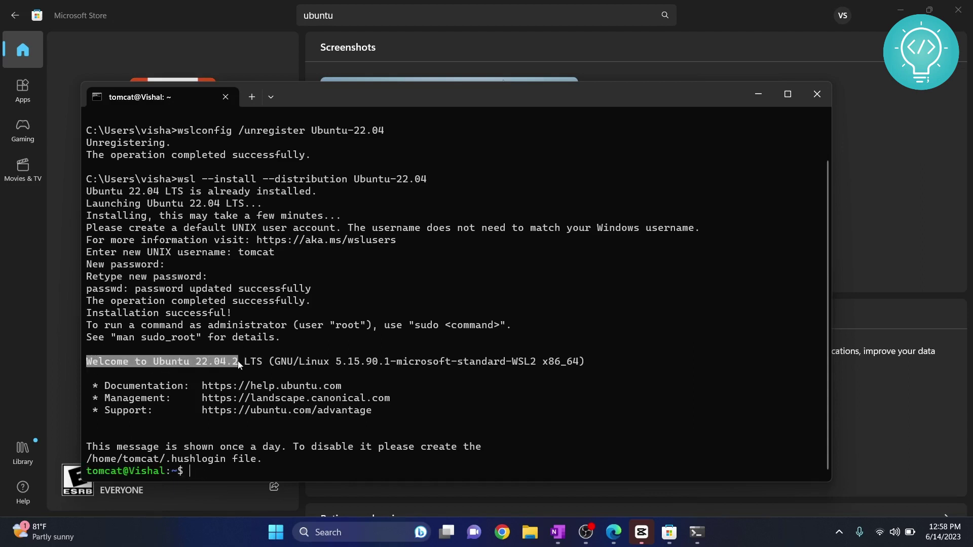
click(223, 462)
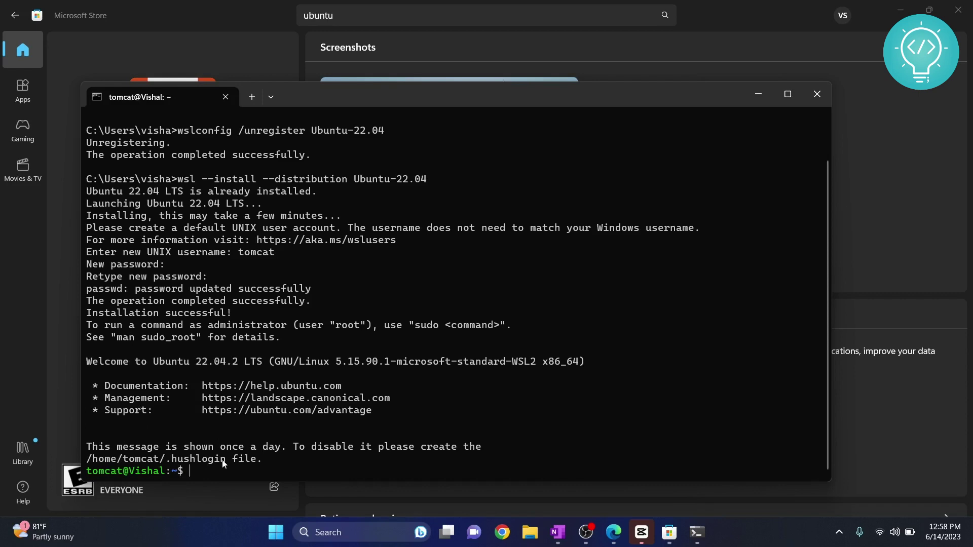
text(top)
key(Return)
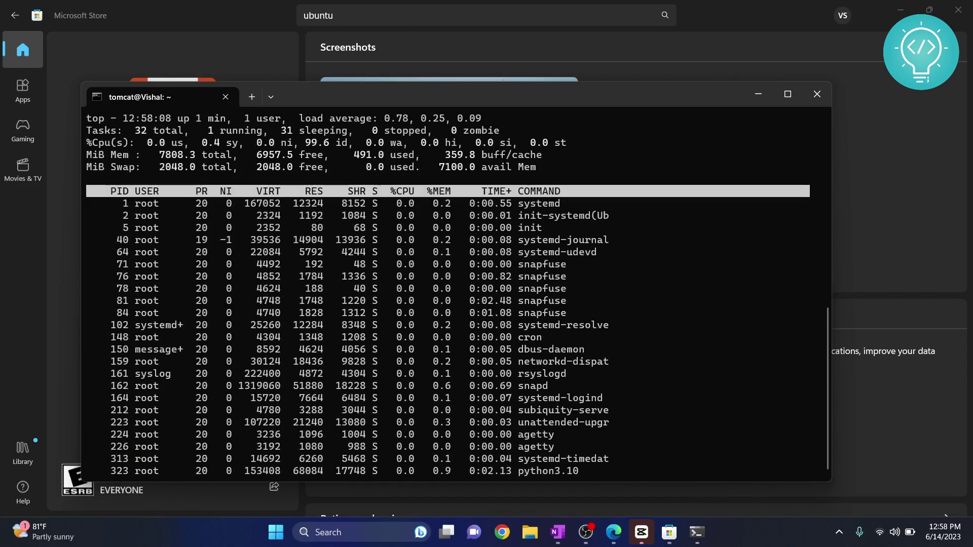
key(q)
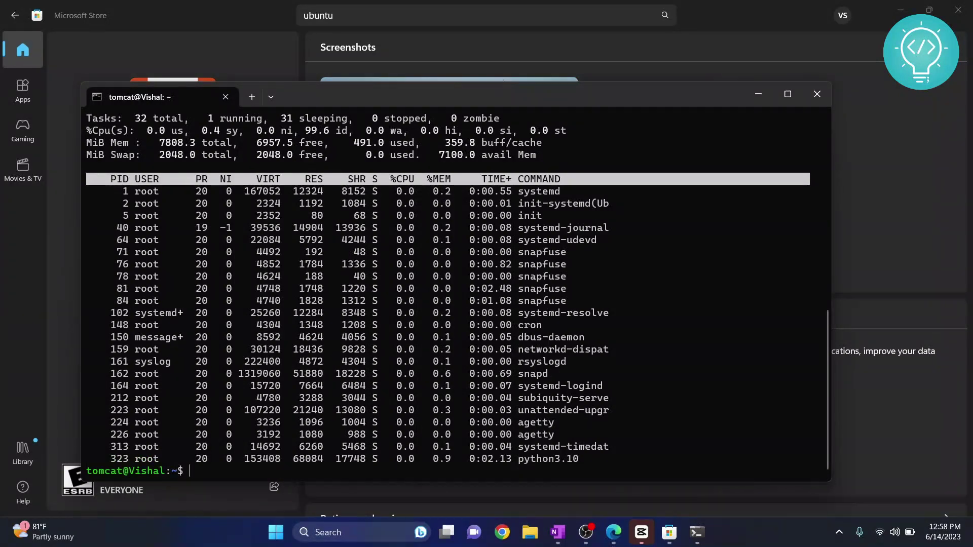
Print the release details with 'cat /etc/*-release' and highlight the output
text(cat /et)
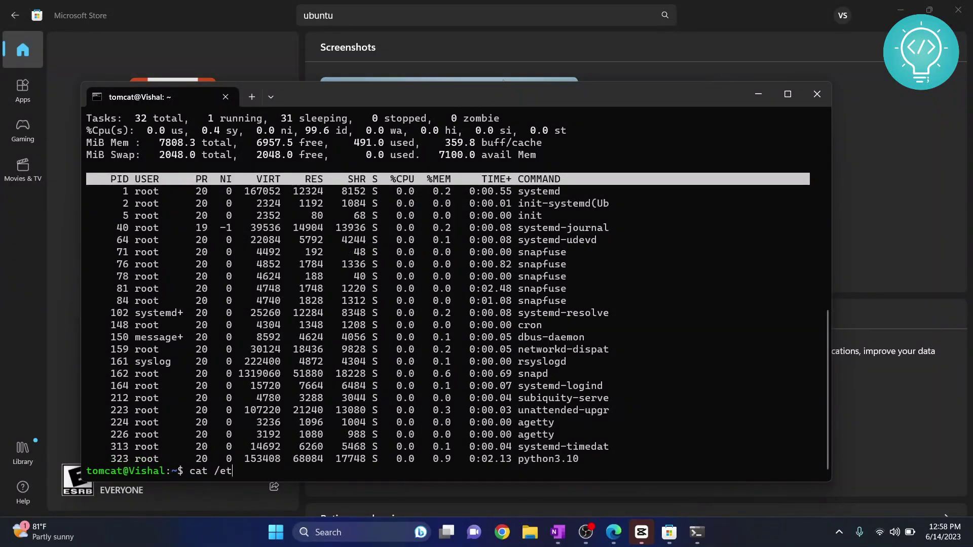
text(c/*-re)
text(las)
key(BackSpace)
key(BackSpace)
text(ease)
key(Return)
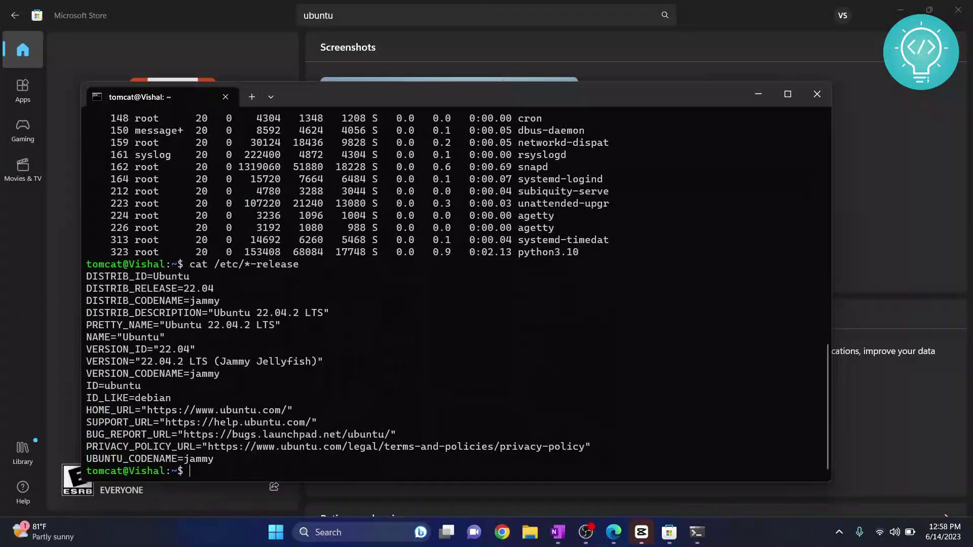
drag(214, 457, 90, 216)
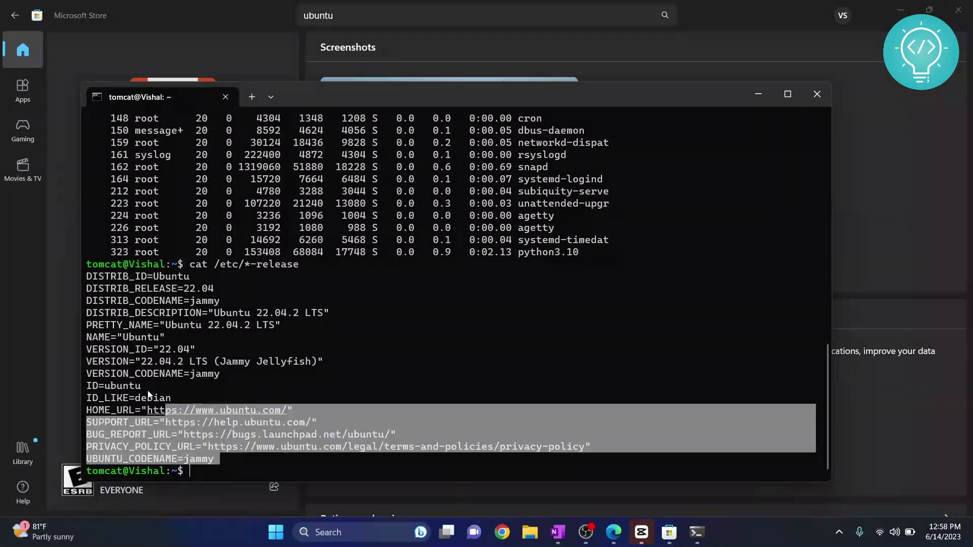
key(ctrl+c)
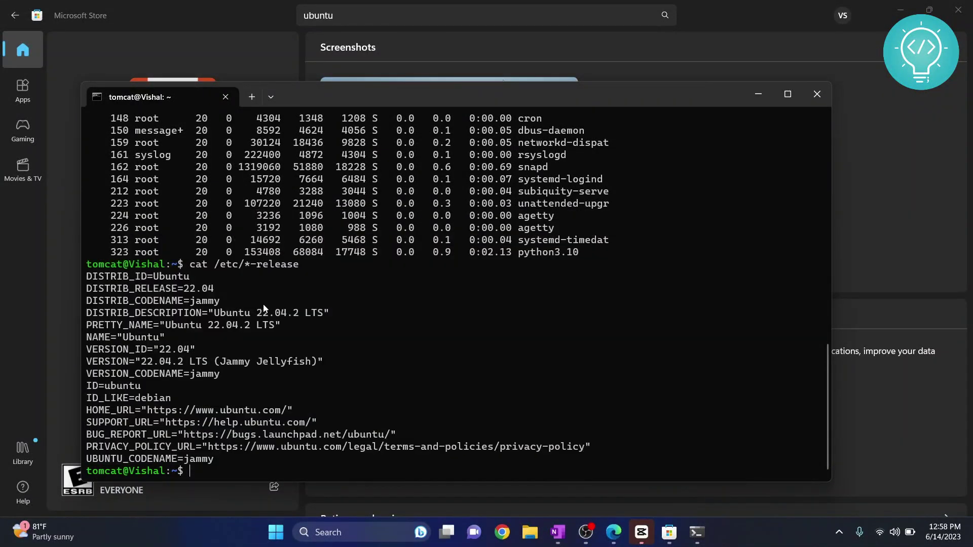
Exit the Ubuntu shell and Command Prompt, then minimize Microsoft Store
text(exit)
key(Return)
text(ex)
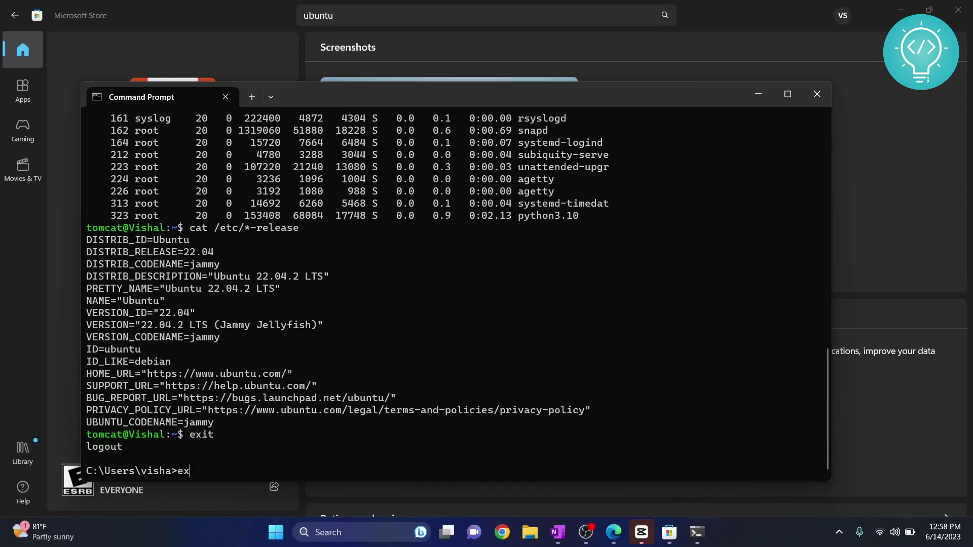
text(it)
key(Return)
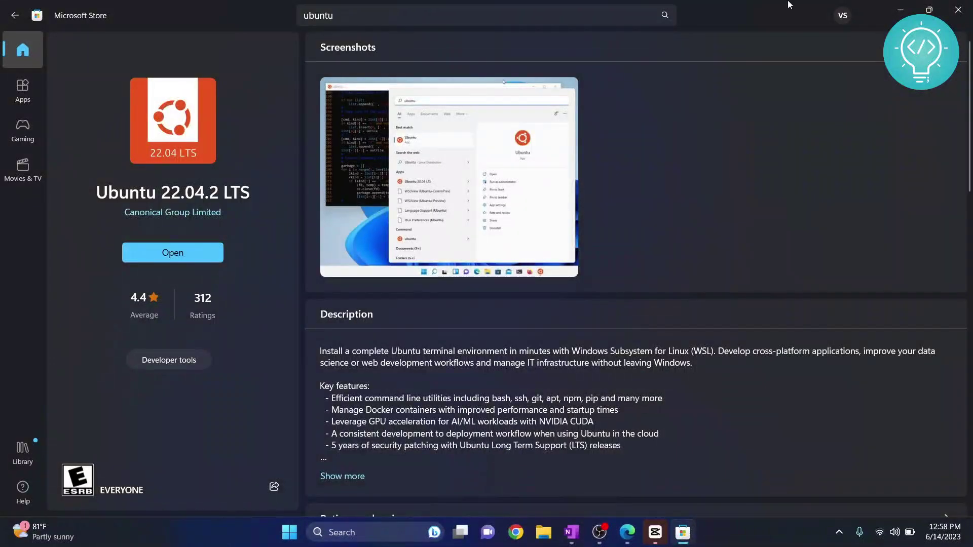
click(897, 11)
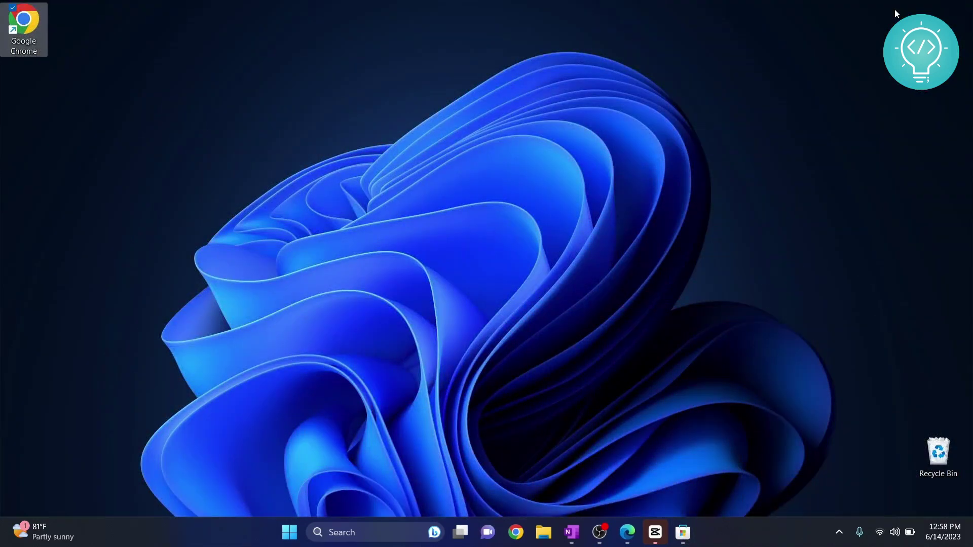
Launch Ubuntu 22.04.2 LTS from Start search and move its terminal toward the centre
key(super)
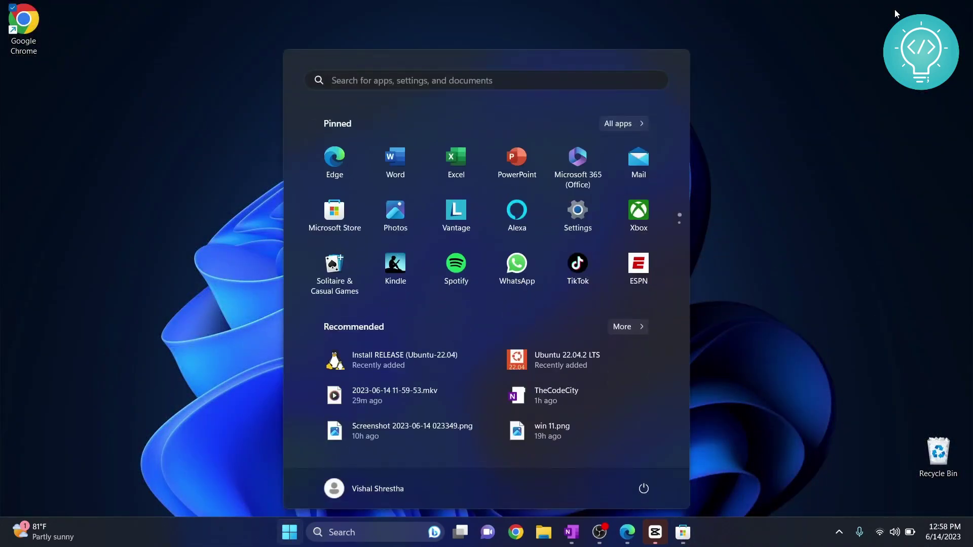
text(ubutnu)
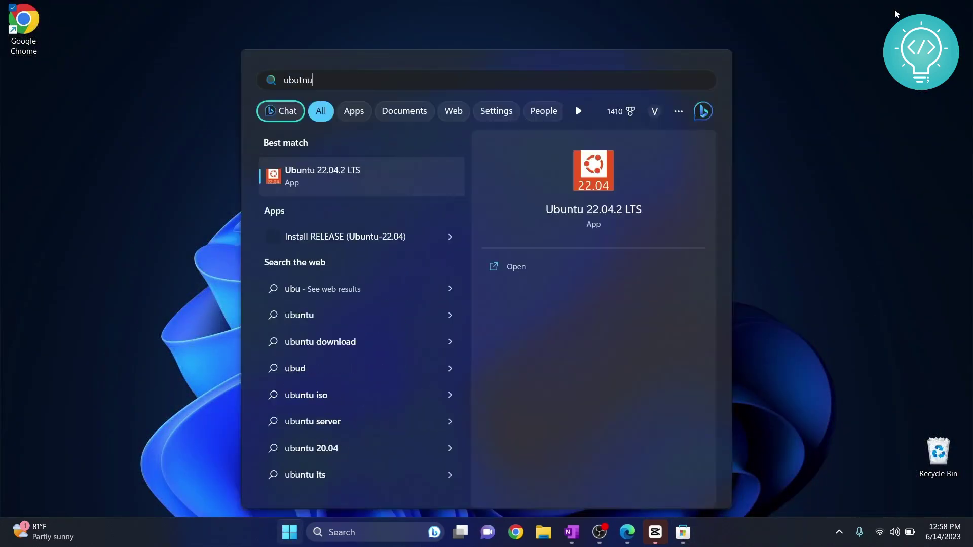
key(BackSpace)
key(BackSpace)
key(BackSpace)
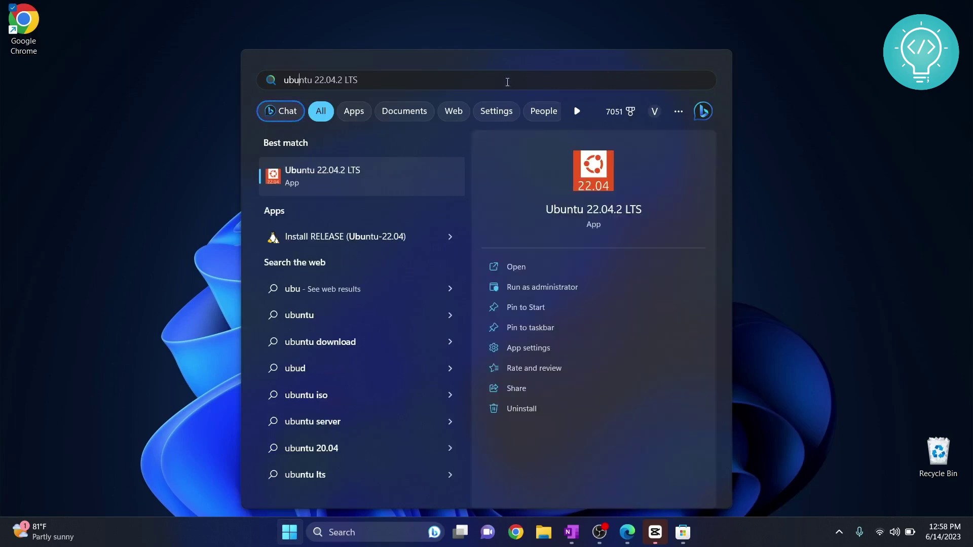
click(334, 175)
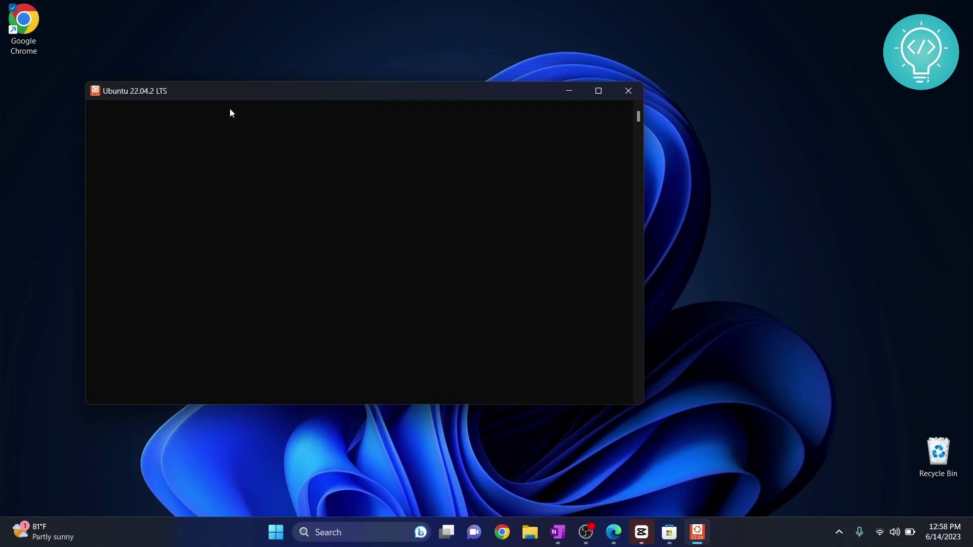
drag(245, 95, 346, 103)
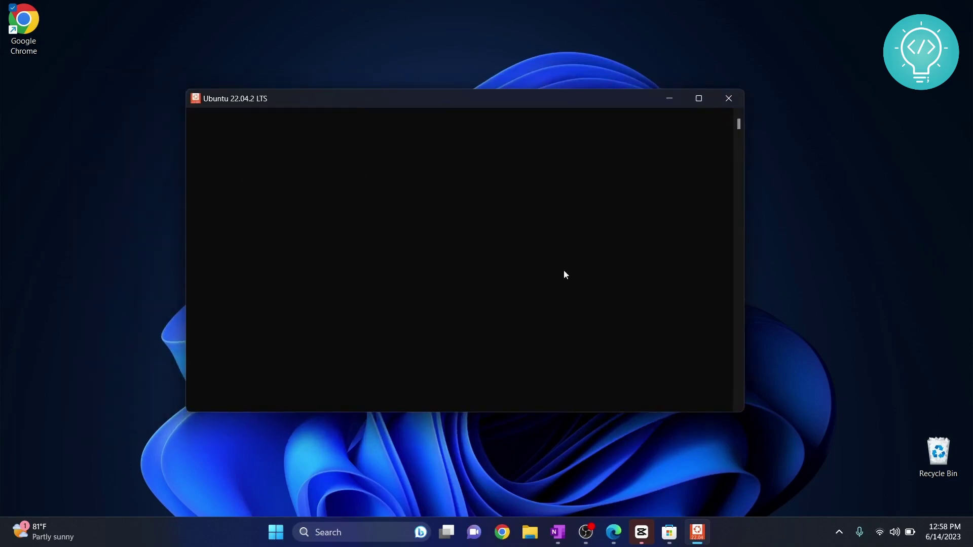